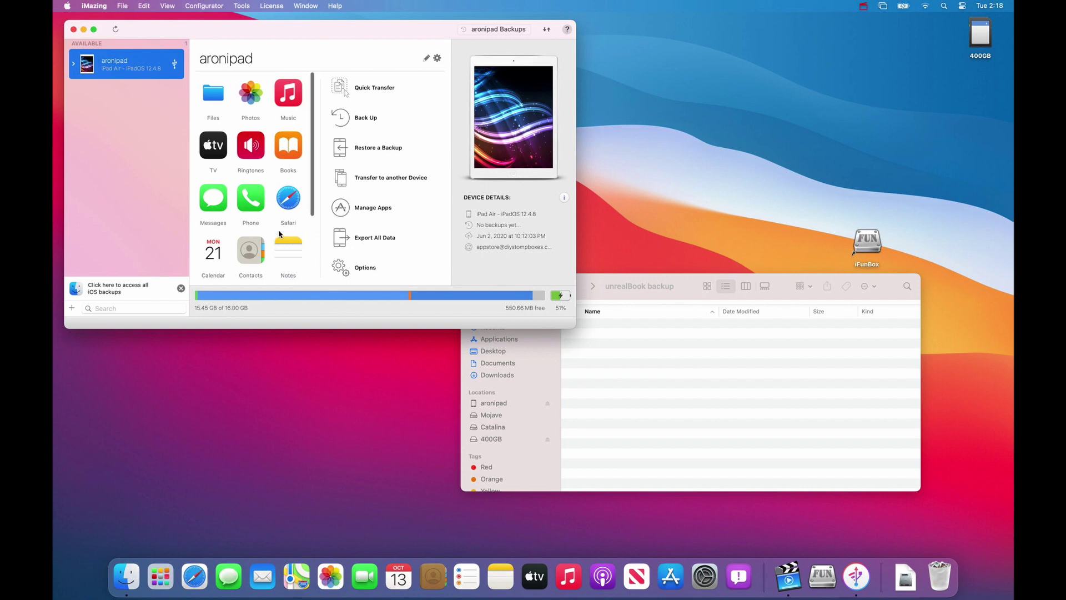
Show the iPad Air's installed apps as a detailed list with names and sizes.
scroll(279, 234, "down", 5)
scroll(279, 233, "up", 5)
scroll(279, 234, "down", 5)
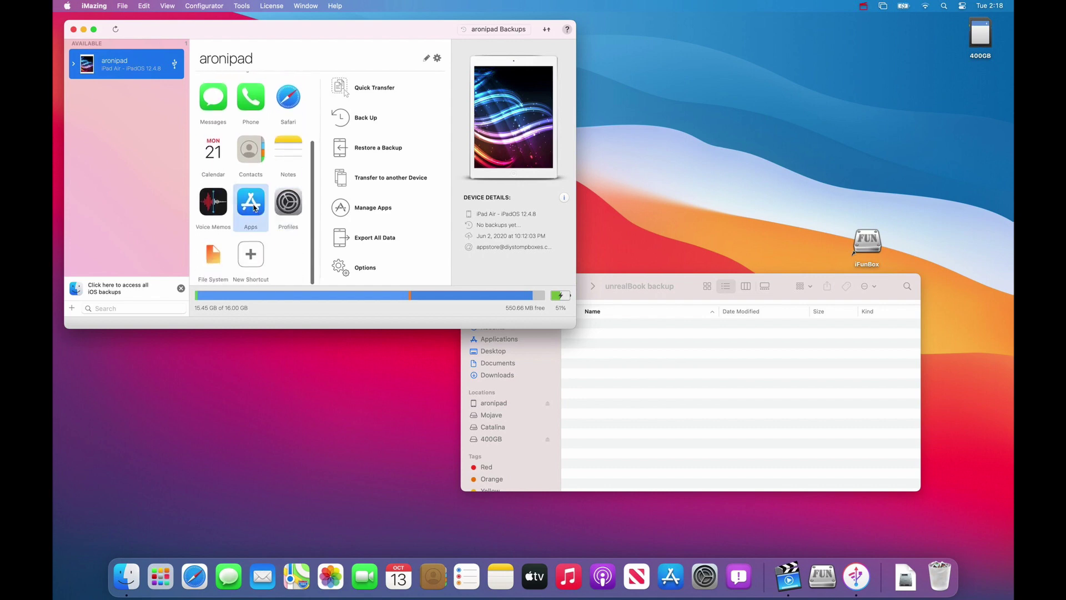
left_click(250, 204)
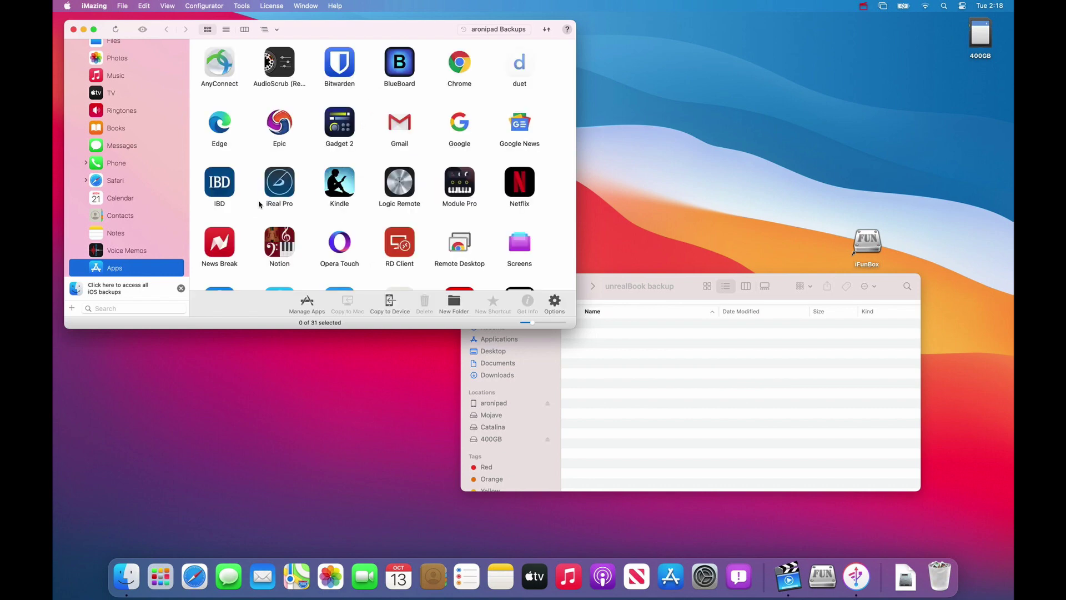
scroll(312, 162, "down", 5)
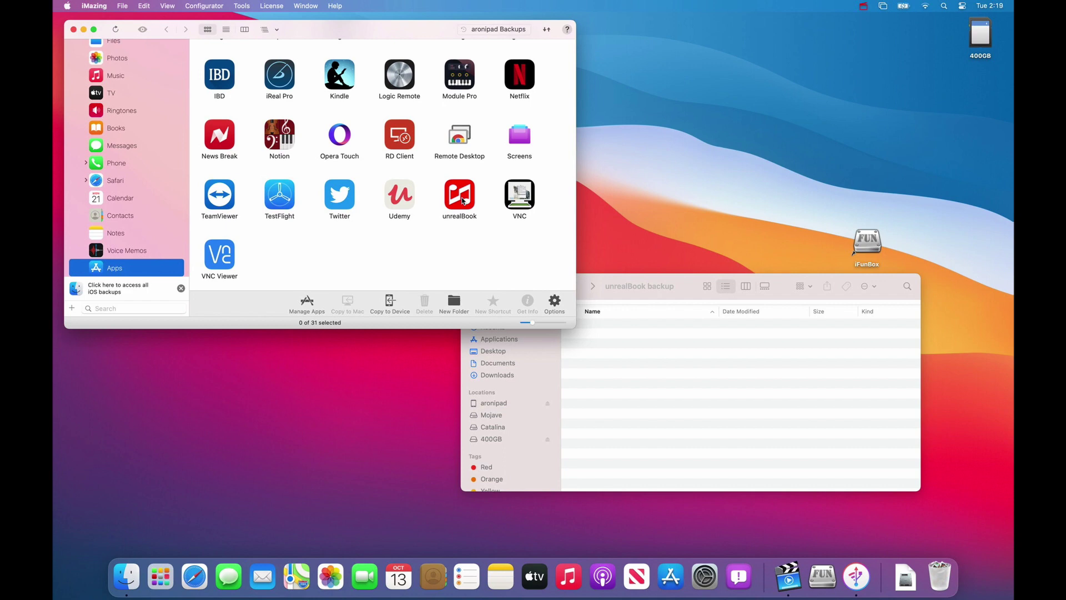
left_click(228, 32)
scroll(283, 200, "down", 5)
Open unrealBook's app storage, then its Documents folder holding 9295 files.
double_click(229, 266)
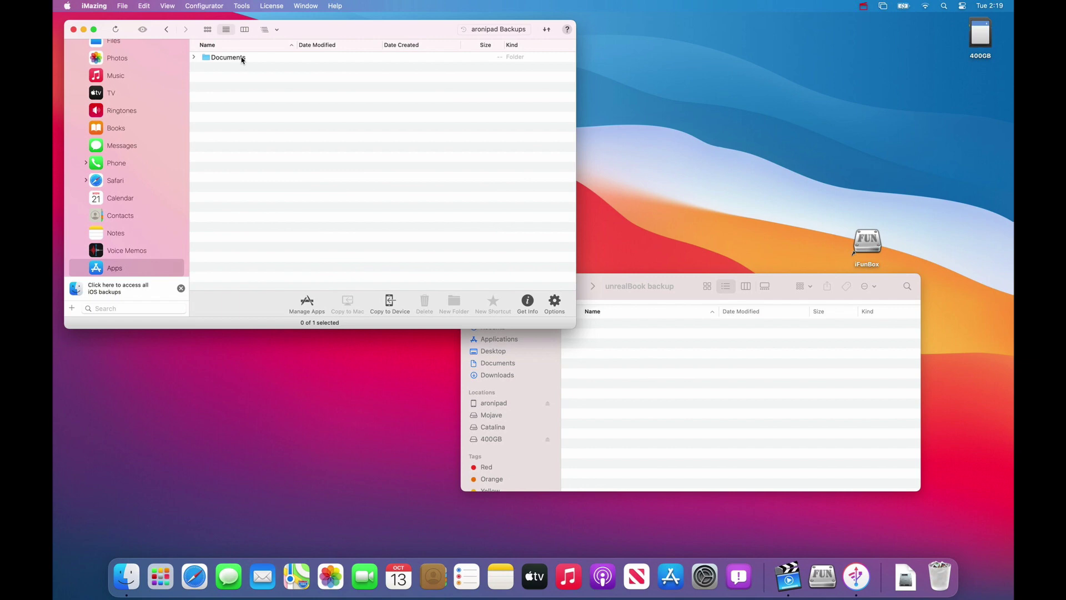
double_click(242, 58)
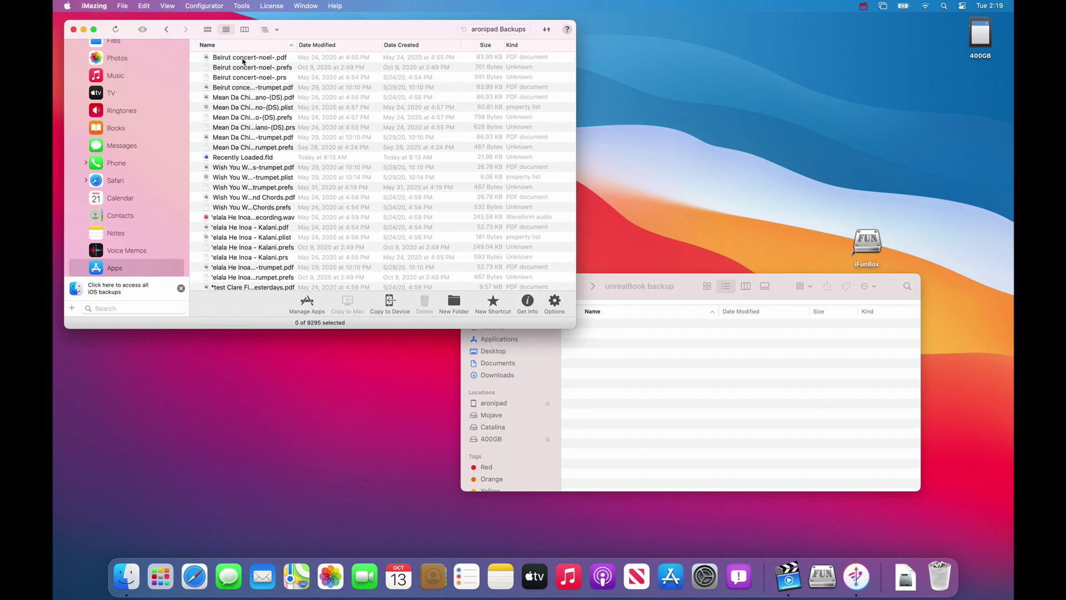
Select every one of the 9295 unrealBook Documents files with Cmd+A.
left_click(243, 61)
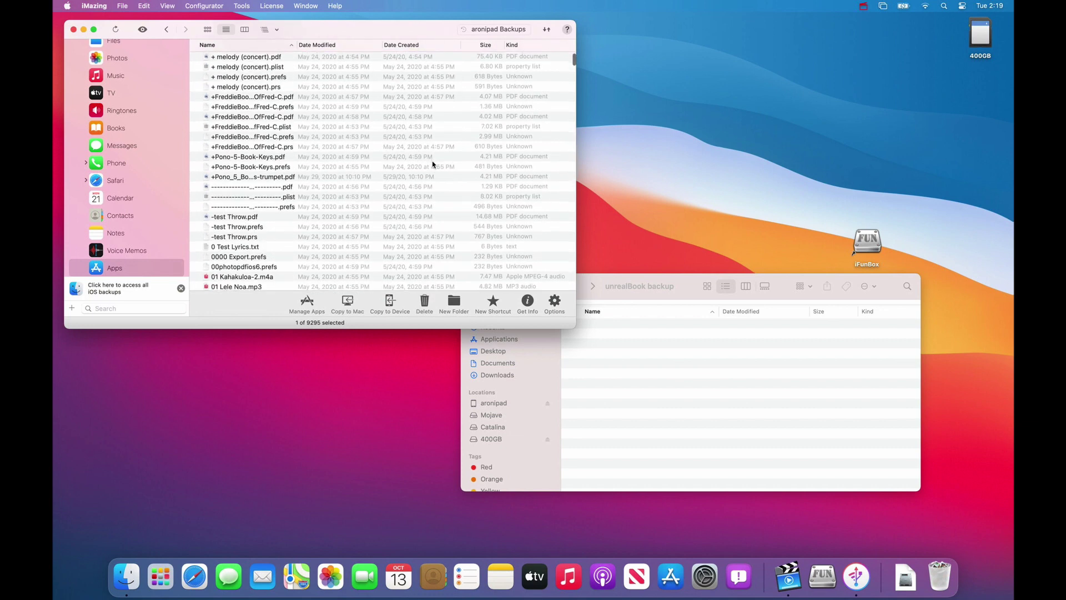
scroll(433, 164, "down", 10)
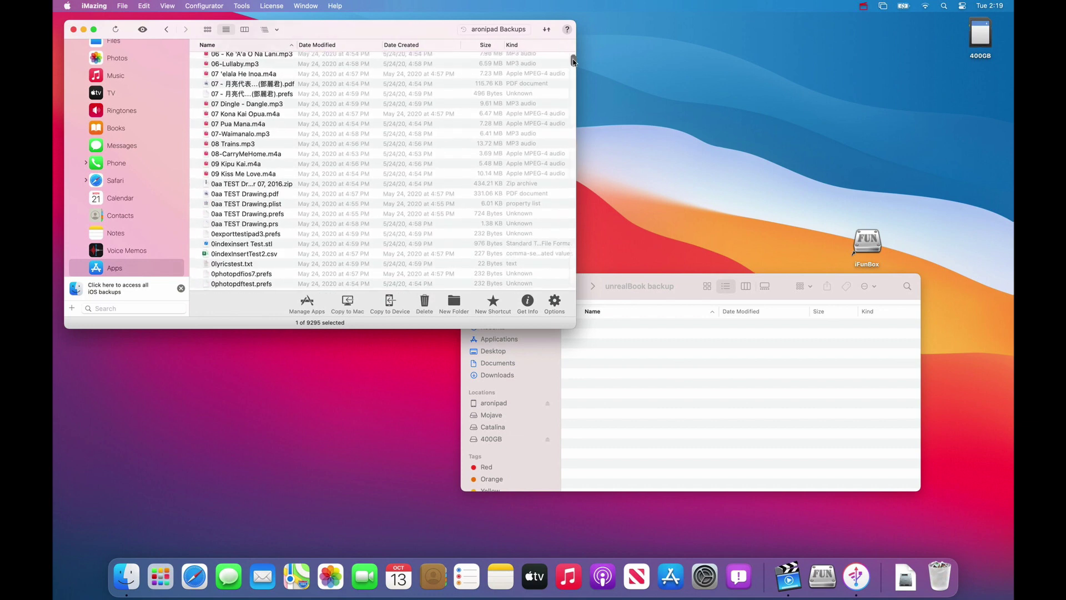
left_click_drag(573, 61, 574, 293)
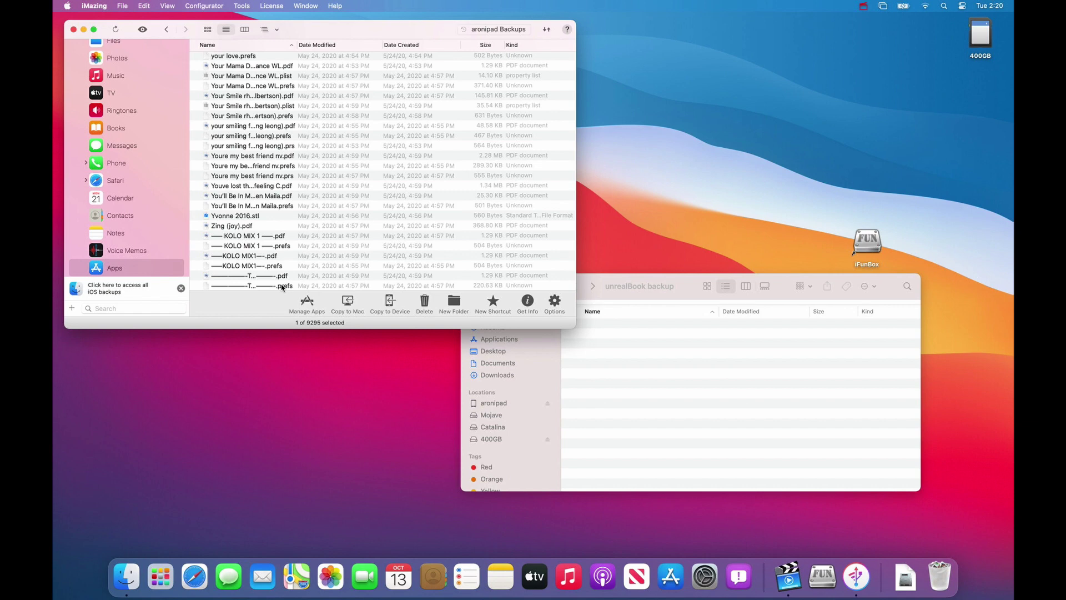
key("super+a")
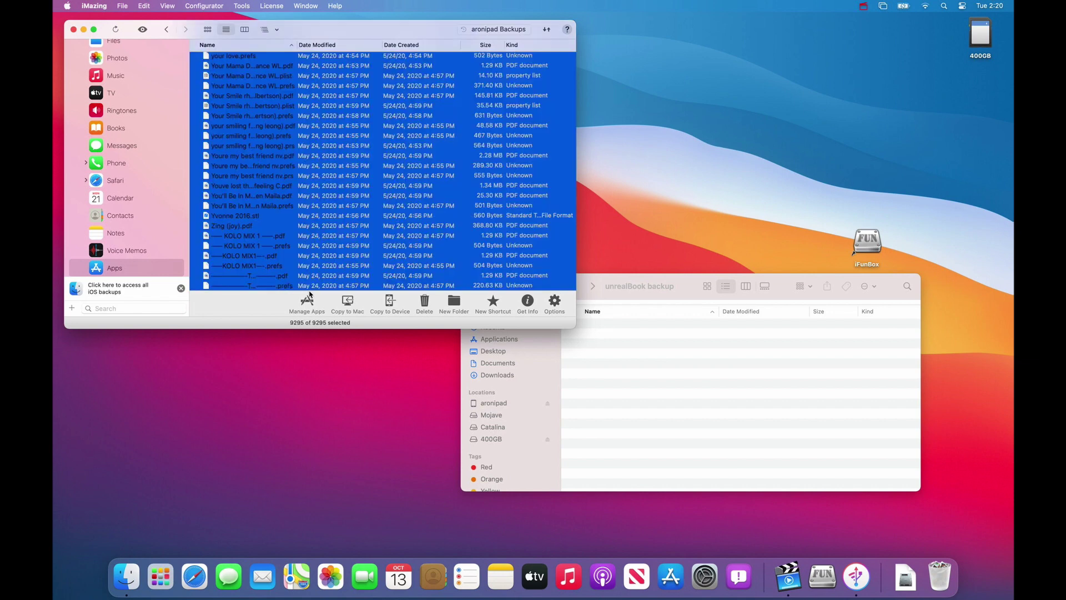
Copy the selected files to the Mac's Documents/unrealBook backup folder.
left_click(348, 303)
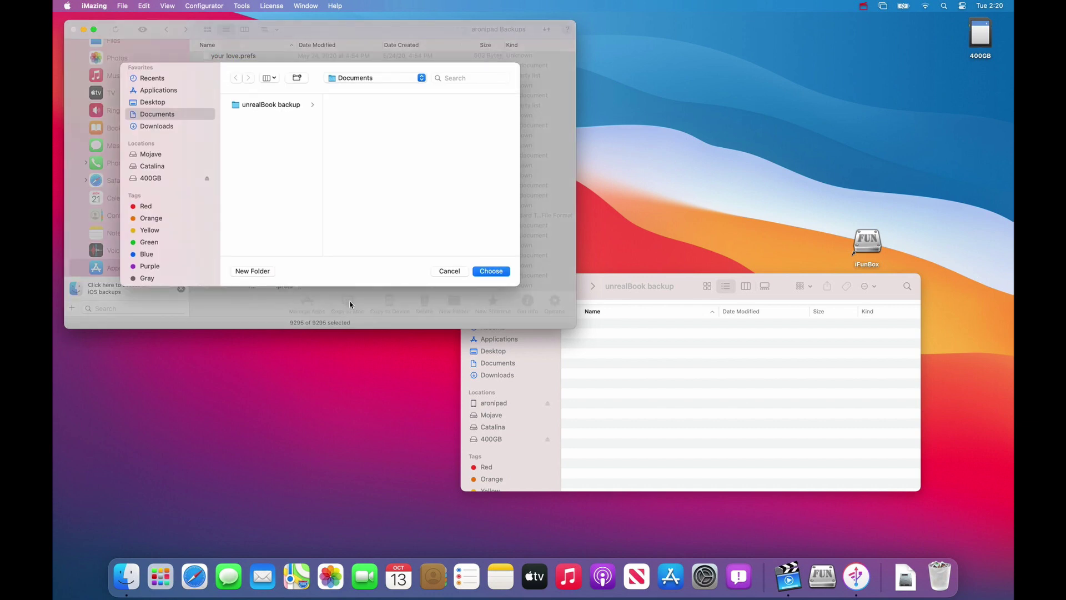
left_click(297, 111)
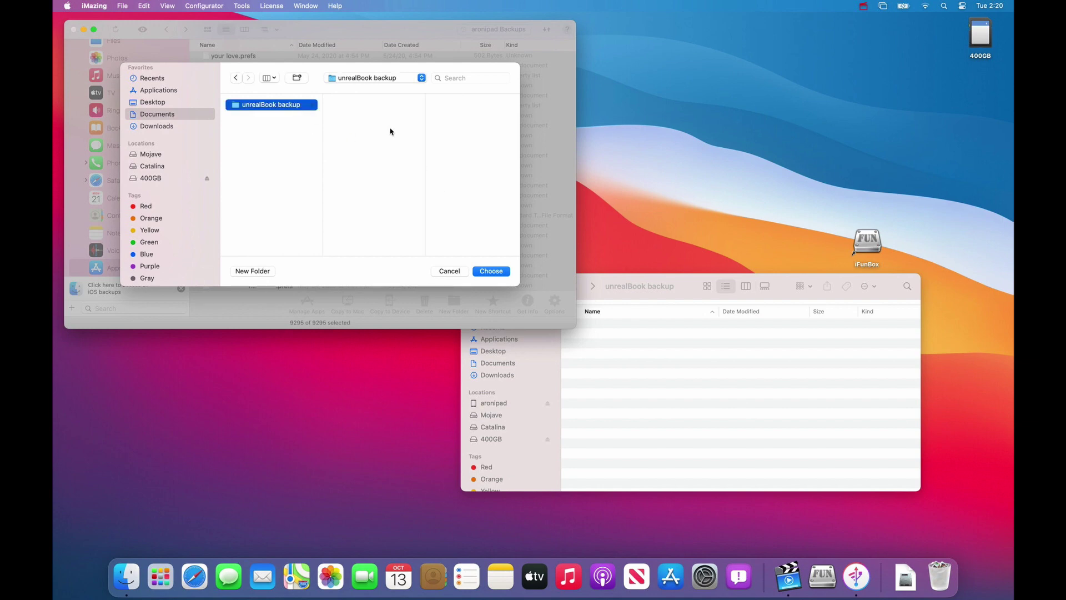
left_click(491, 272)
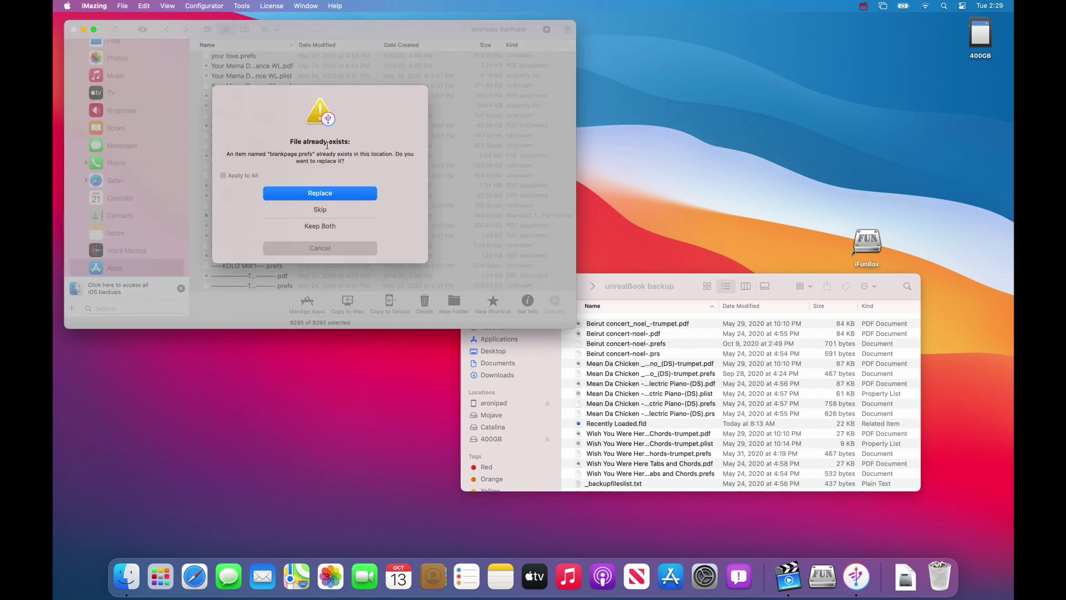
Skip all files that already exist, with Apply to All checked.
left_click(248, 176)
left_click(320, 210)
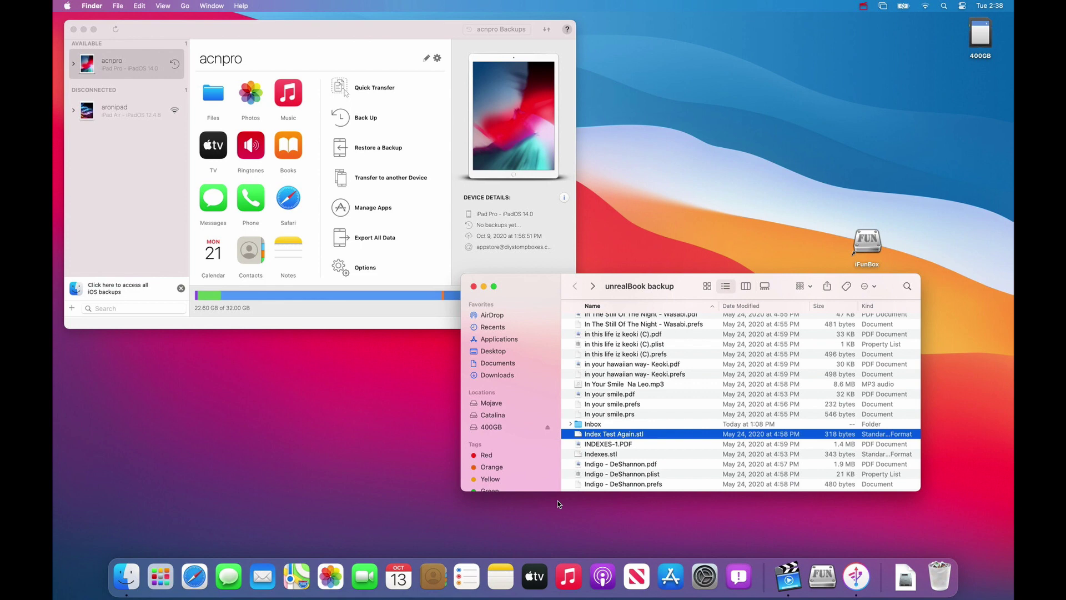
Locate the Inbox folder in the unrealBook backup folder and drag it to the Trash.
left_click(664, 377)
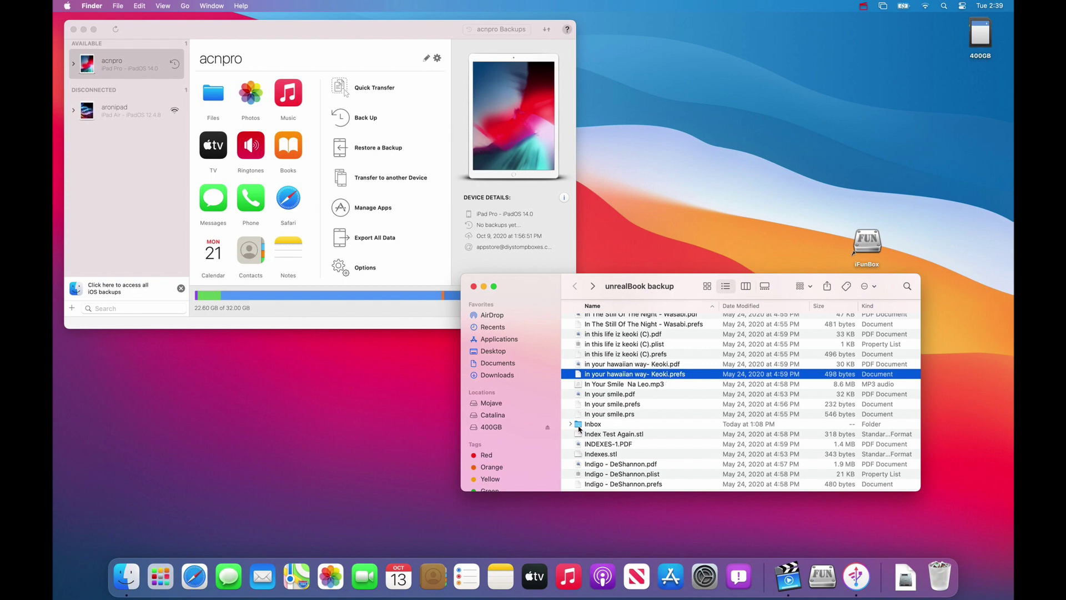
left_click(628, 338)
scroll(629, 344, "up", 10)
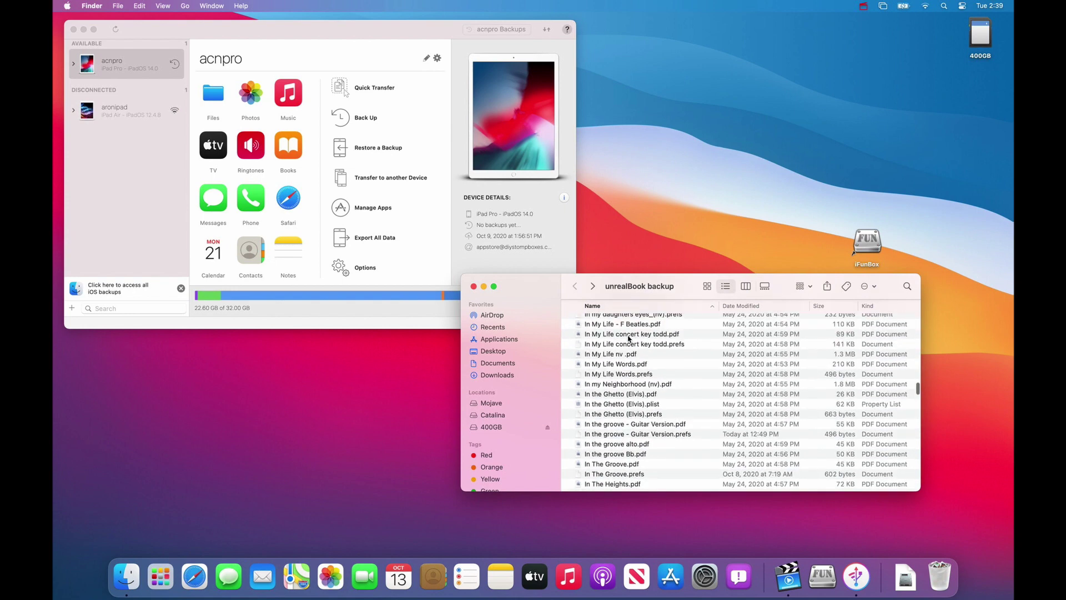
left_click(631, 351)
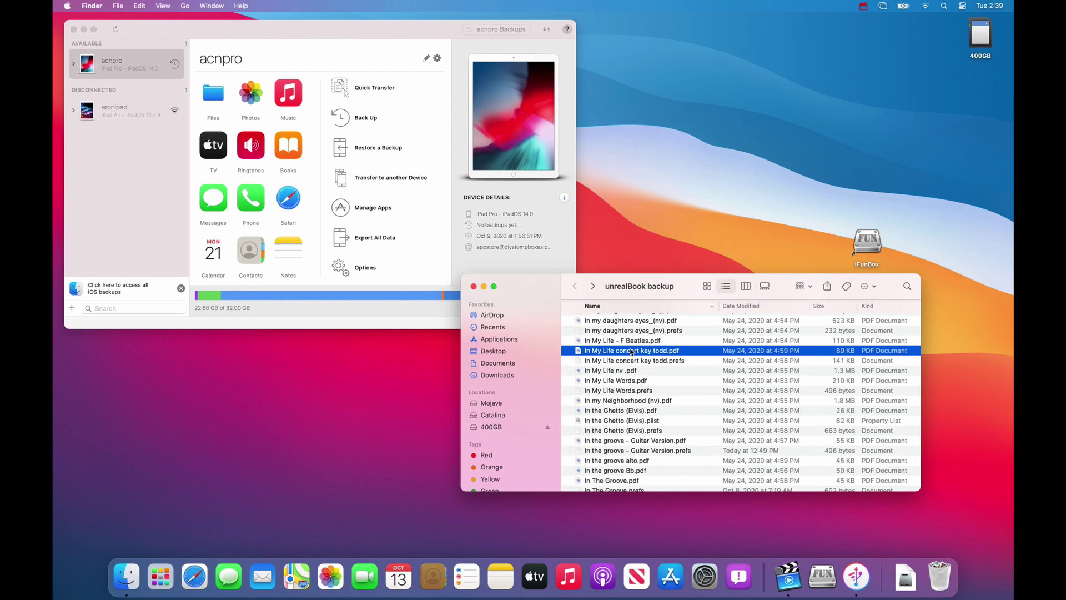
type("inbox")
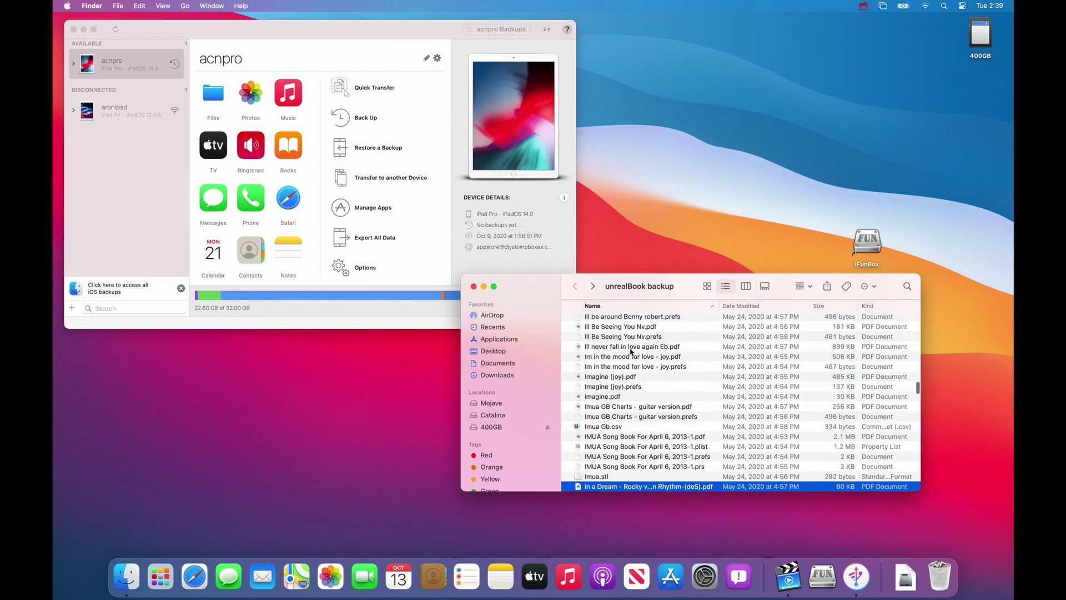
scroll(621, 391, "down", 3)
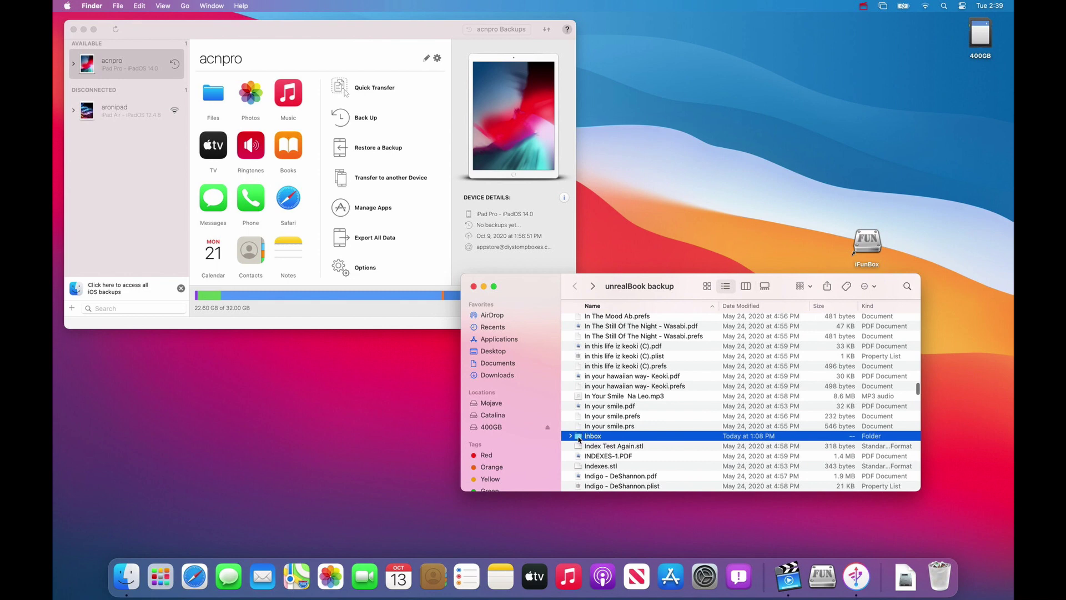
left_click_drag(578, 439, 949, 571)
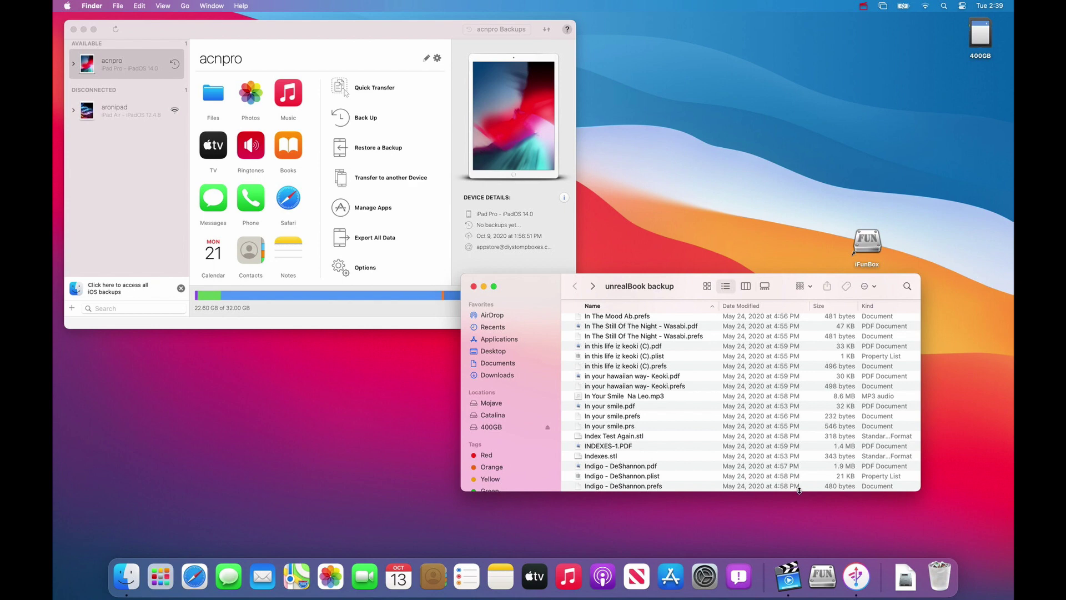
Bring iMazing forward and try the disconnected iPad Air's Apps, which is unreachable over Wi-Fi.
left_click(147, 211)
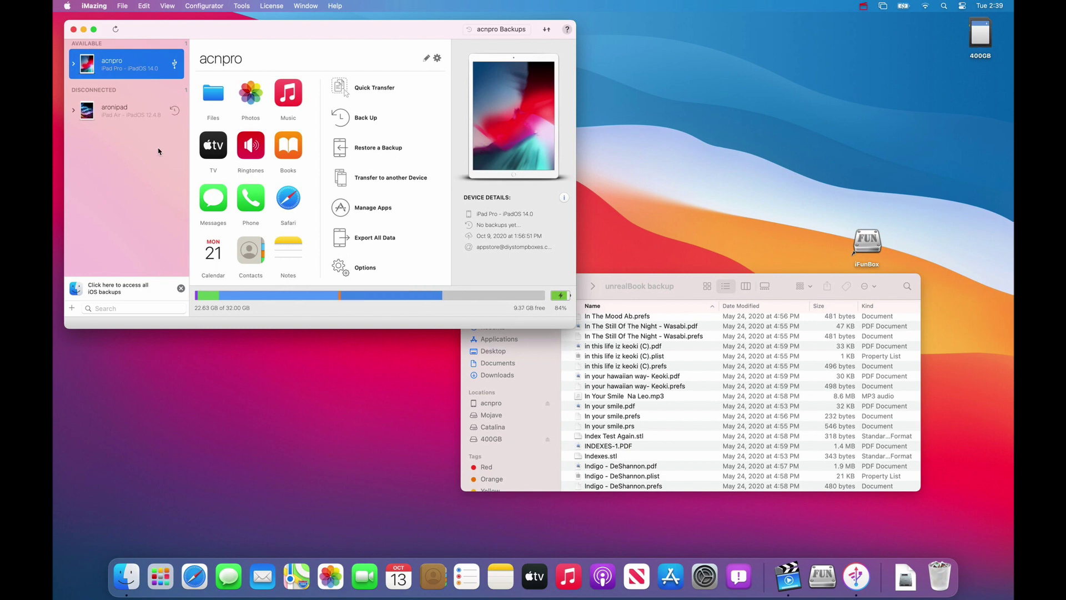
left_click(118, 115)
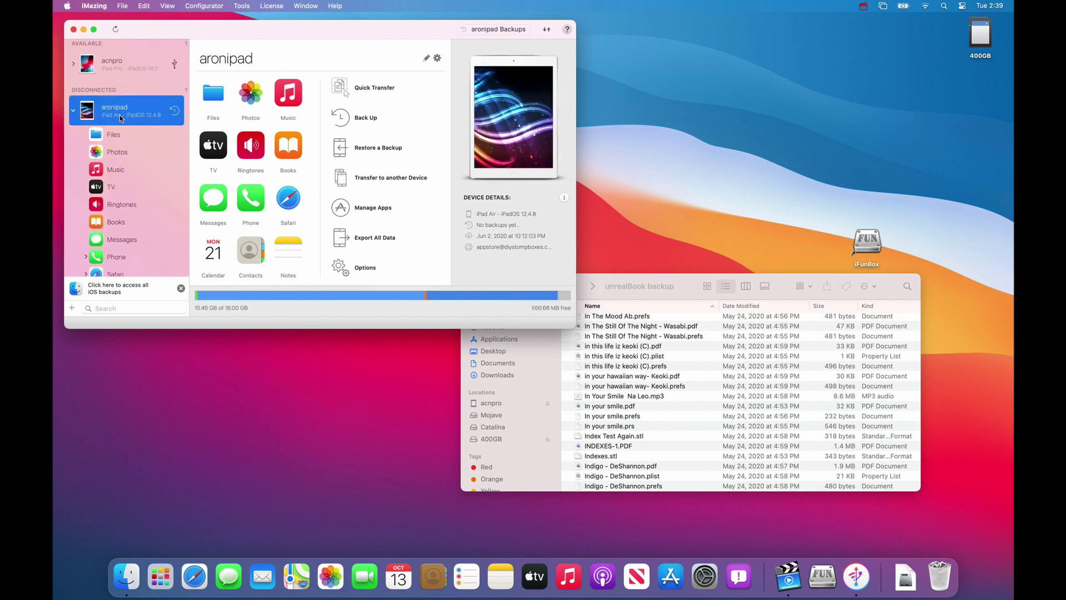
scroll(290, 226, "down", 4)
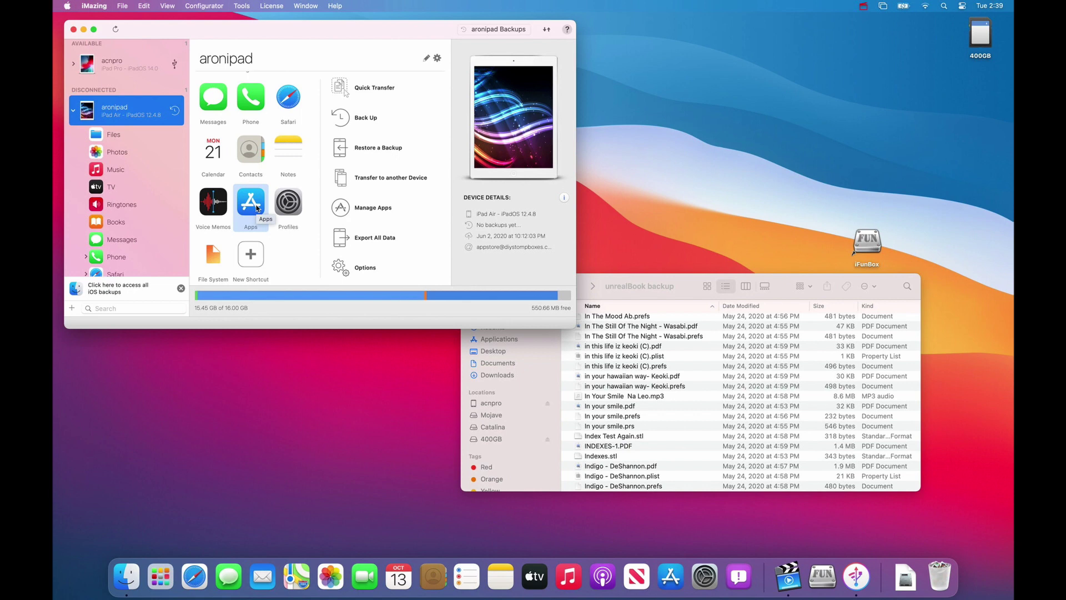
left_click(251, 204)
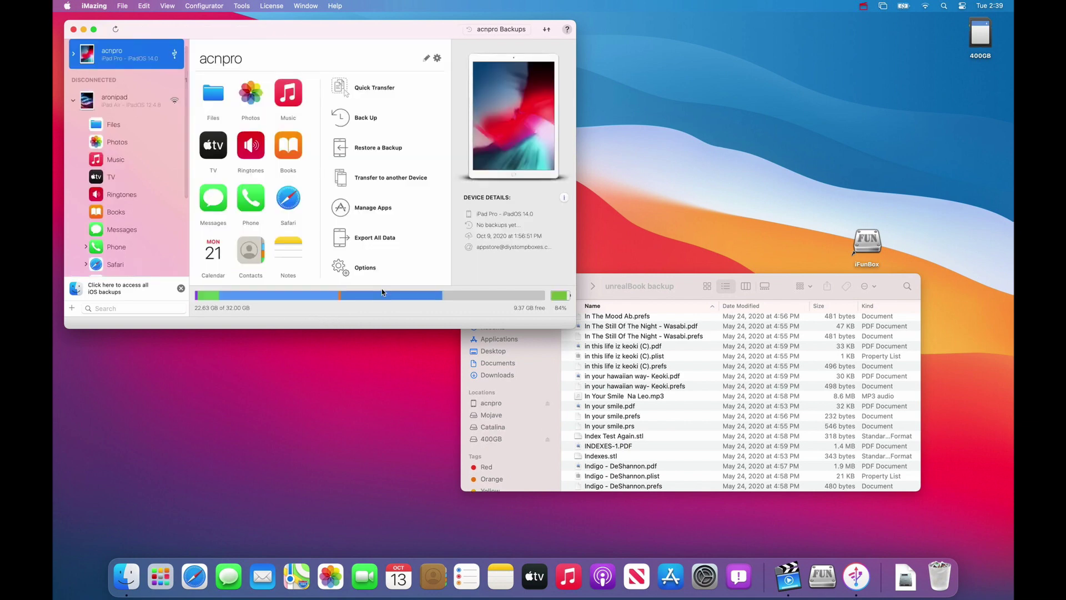
Browse the iPad Pro's apps and open unrealBook's Documents folder with its 8 items.
scroll(263, 204, "down", 5)
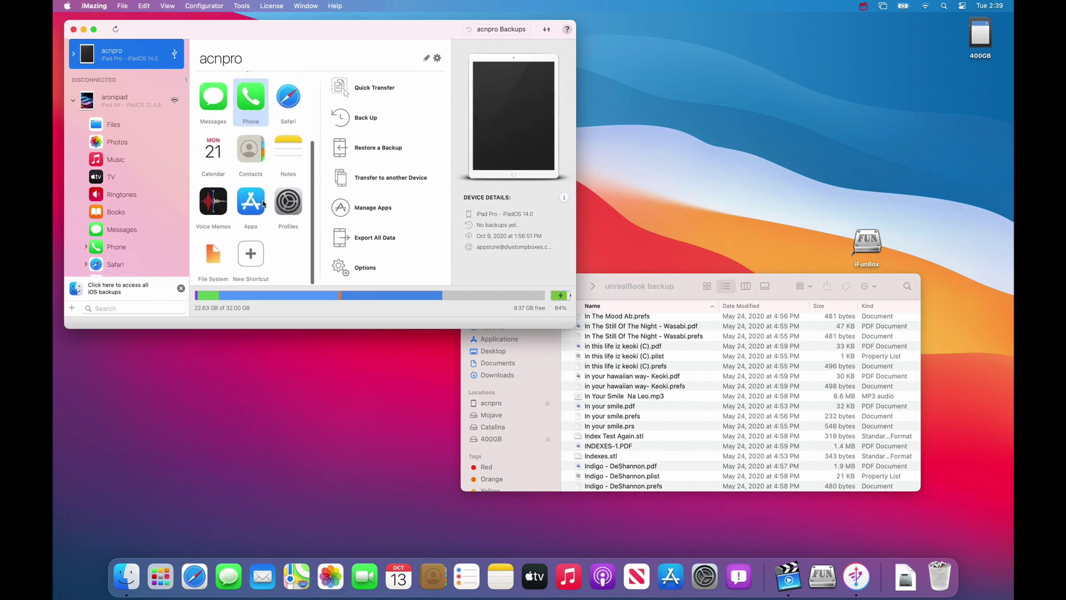
left_click(250, 205)
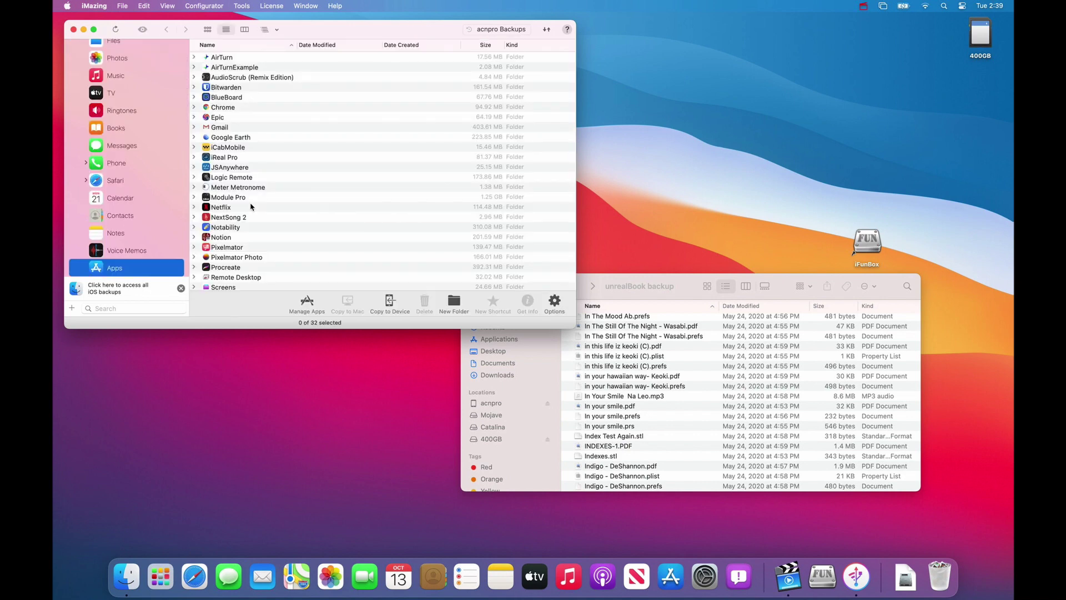
scroll(250, 206, "down", 5)
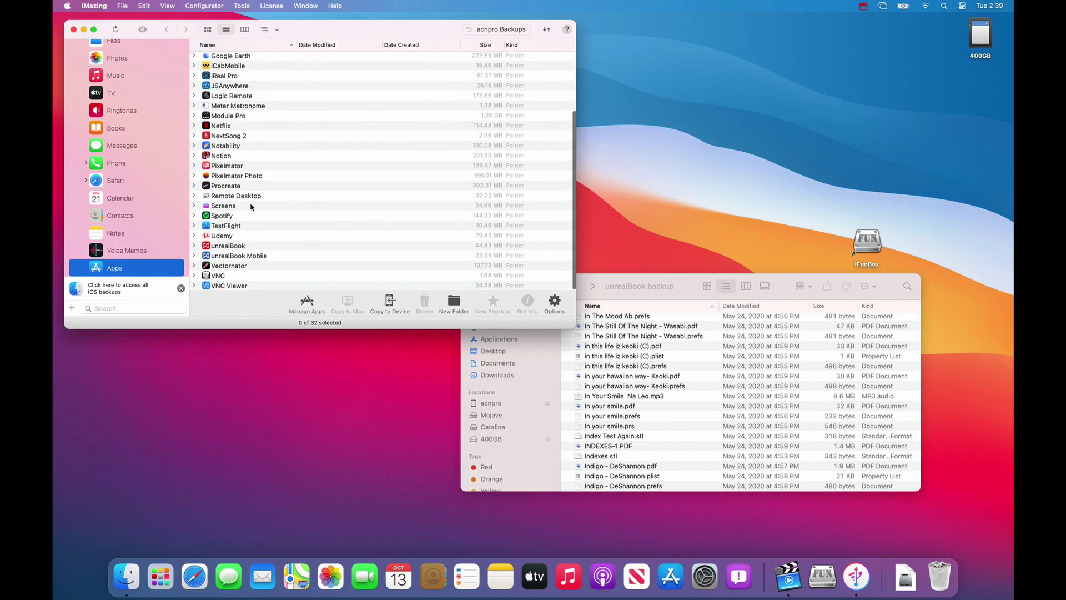
double_click(243, 248)
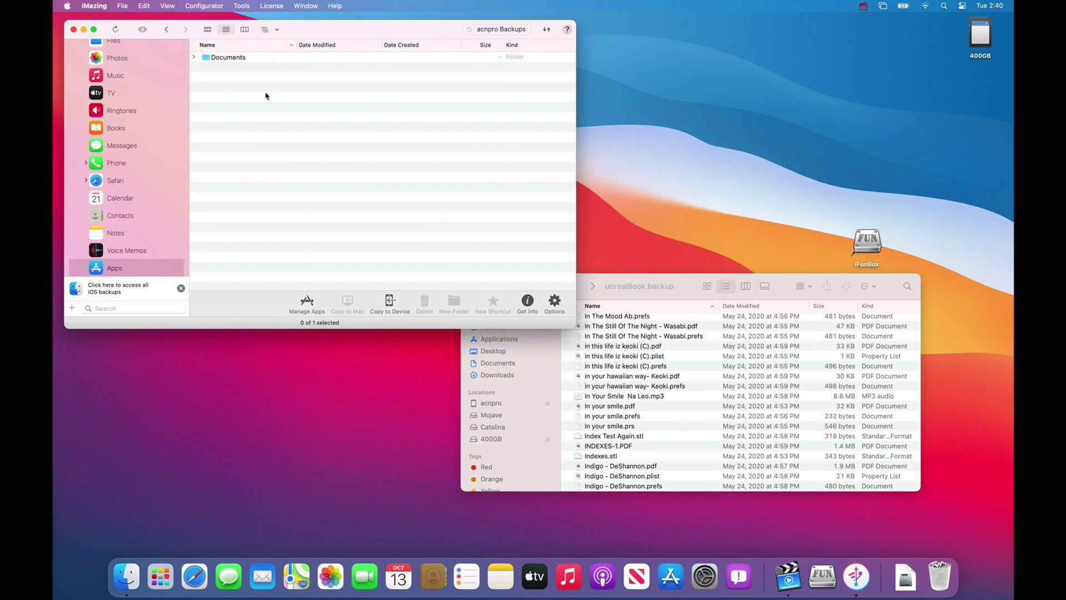
double_click(236, 61)
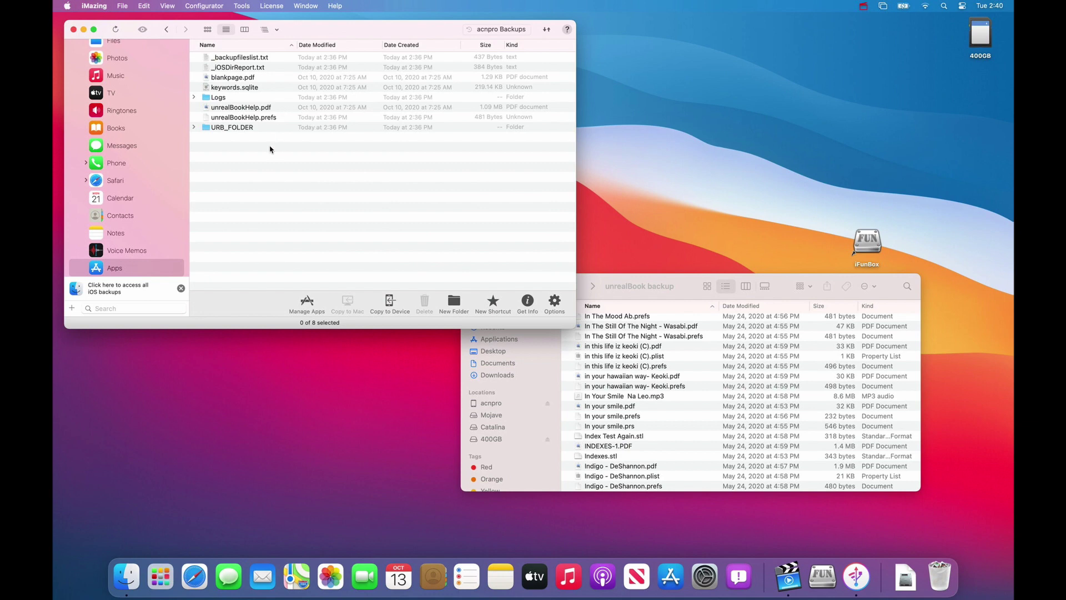
Select all eight Documents items through URB_FOLDER and delete them, applying to all.
left_click(256, 60)
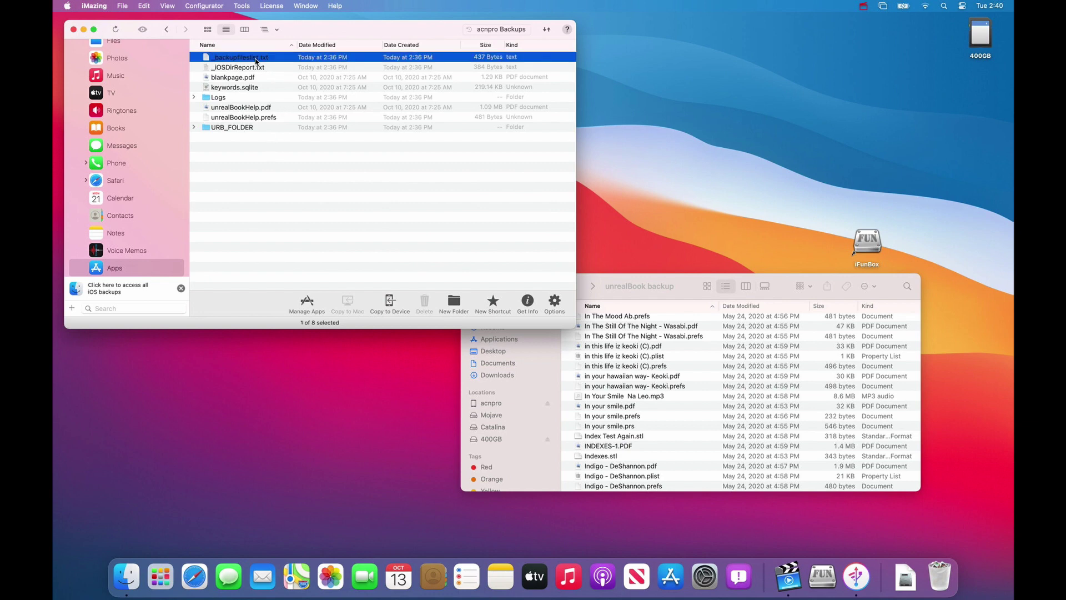
left_click(242, 131, "shift")
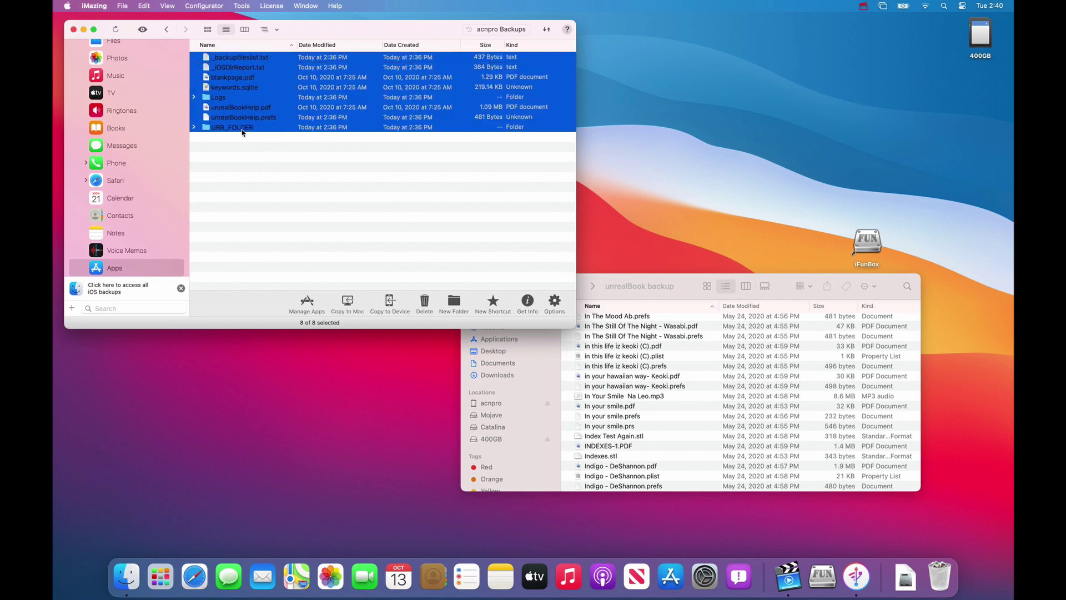
left_click(248, 149)
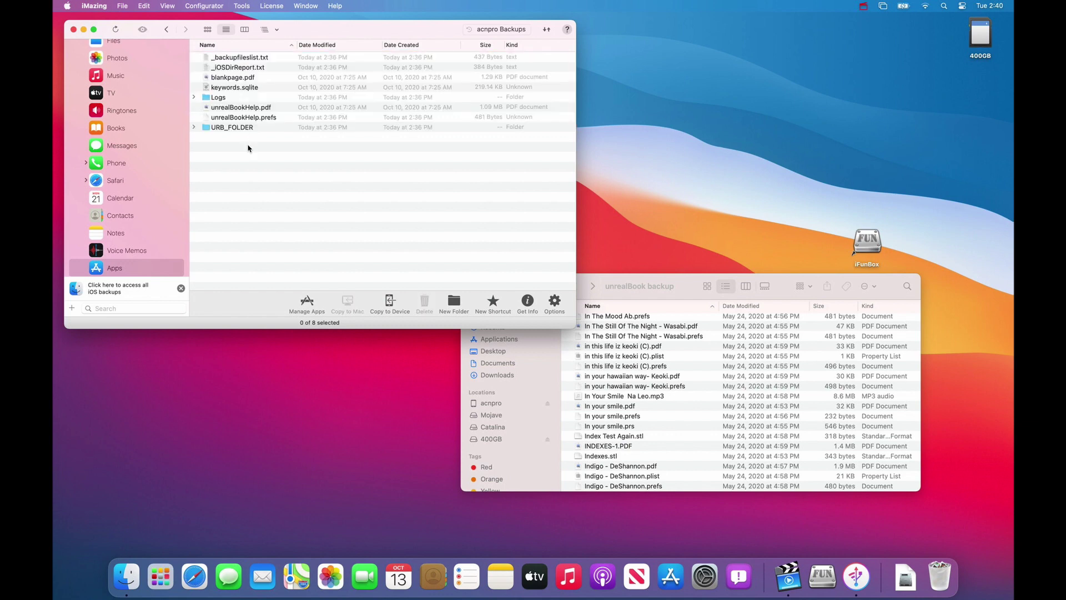
left_click(239, 60)
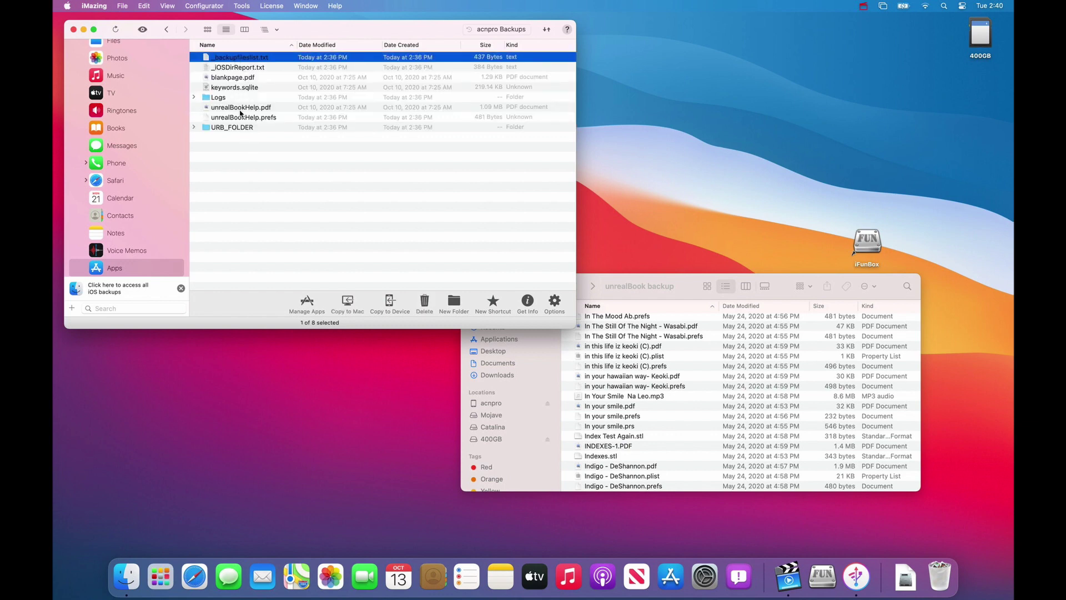
left_click(235, 127, "shift")
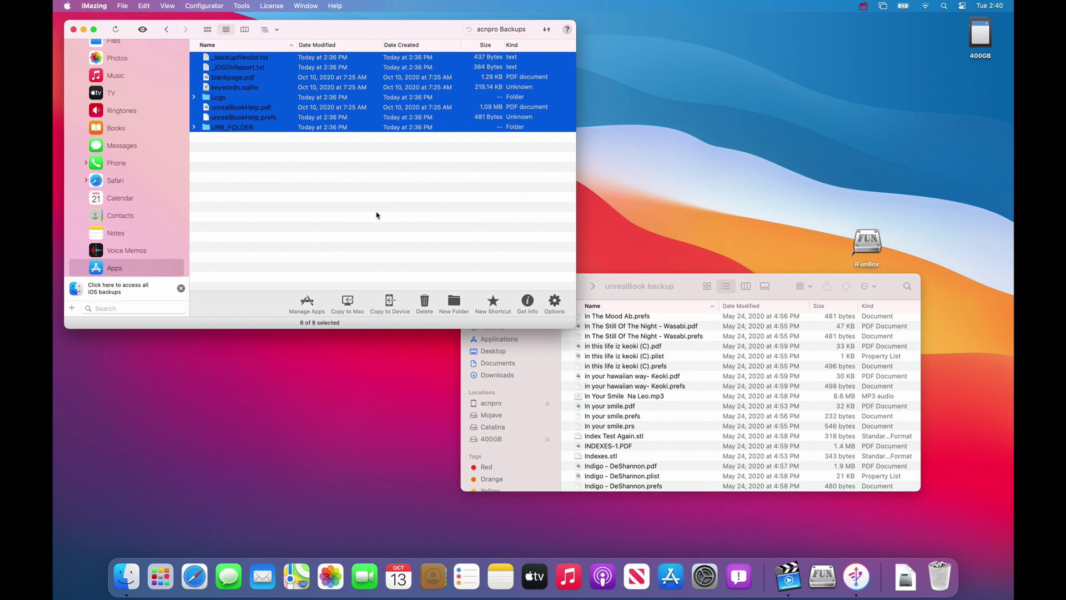
left_click(425, 301)
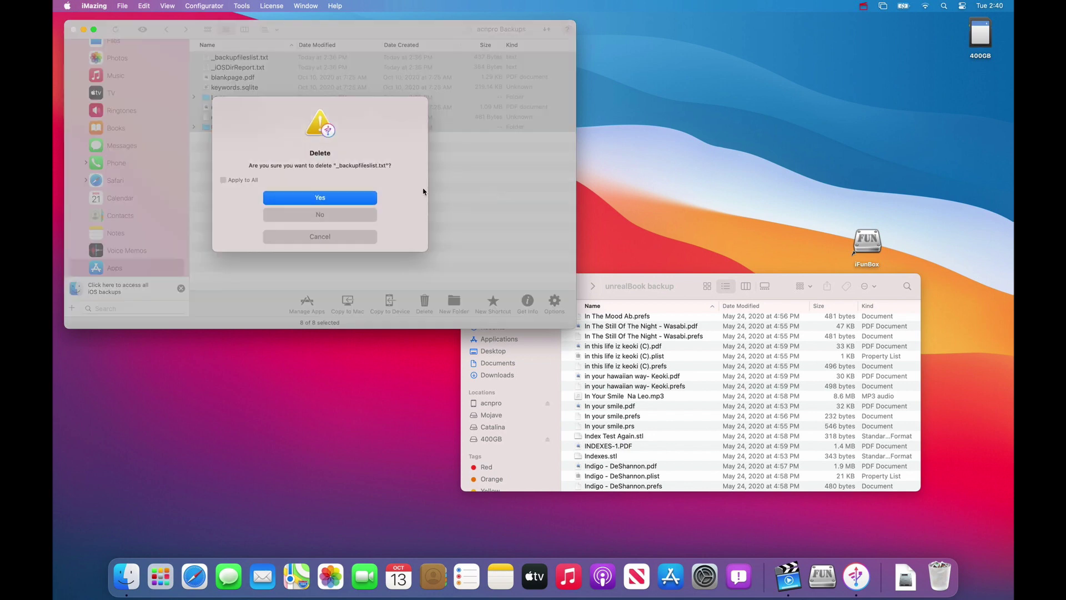
left_click(232, 180)
left_click(310, 200)
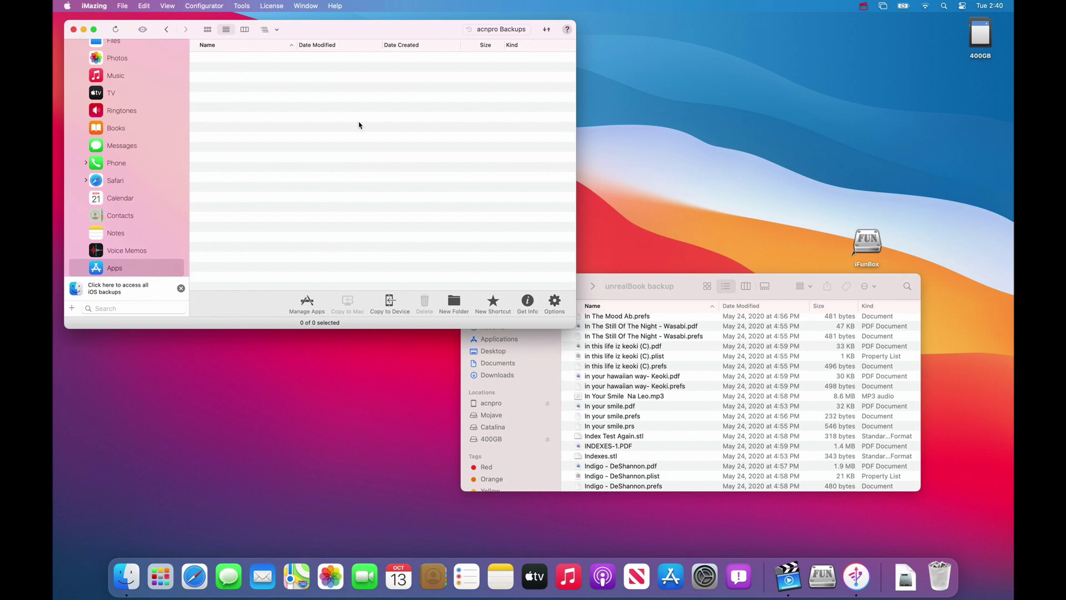
Select all 9,293 files in the Finder backup folder and drag them toward iMazing's Documents list.
left_click(626, 298)
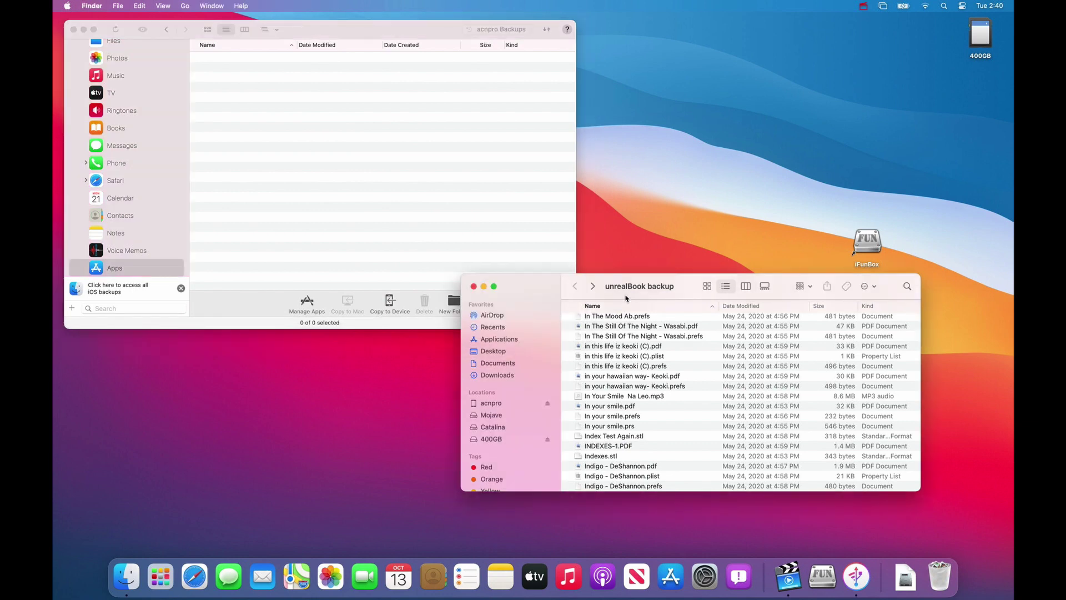
left_click(610, 337)
left_click(609, 346)
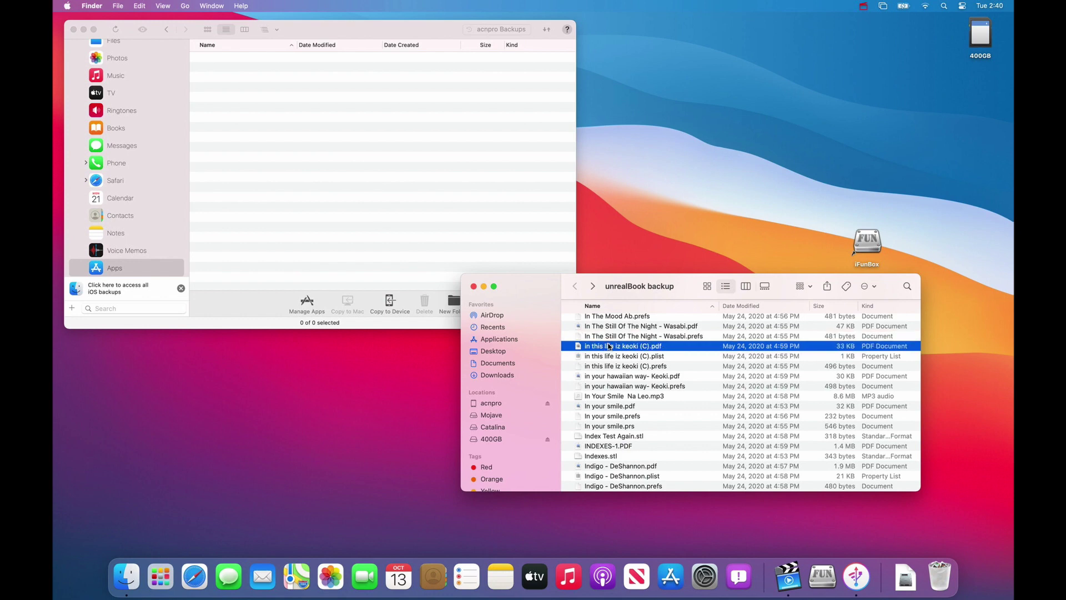
key("super+a")
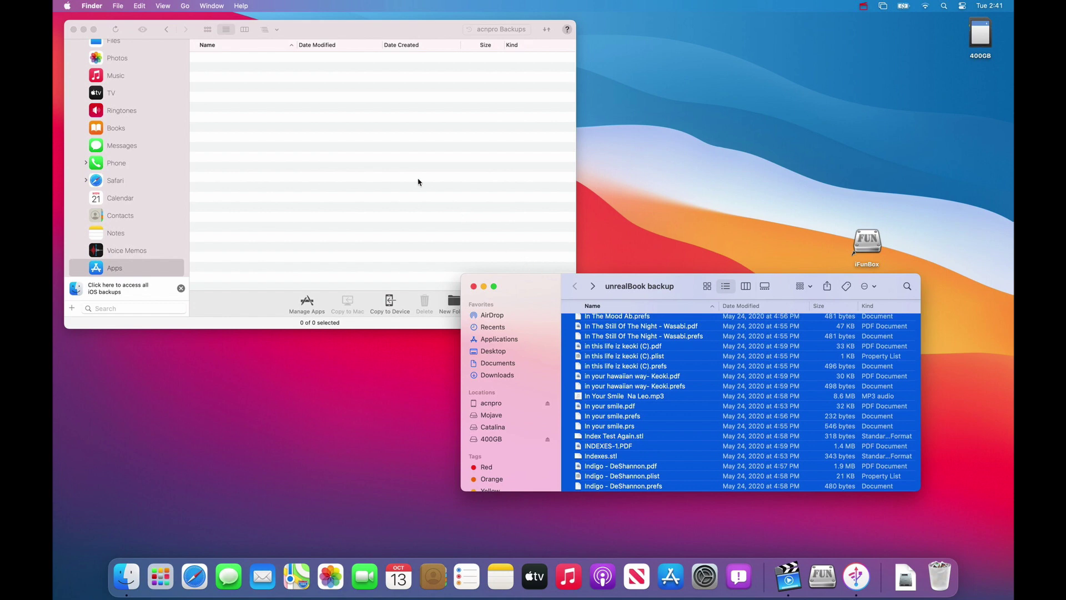
left_click_drag(418, 181, 610, 329)
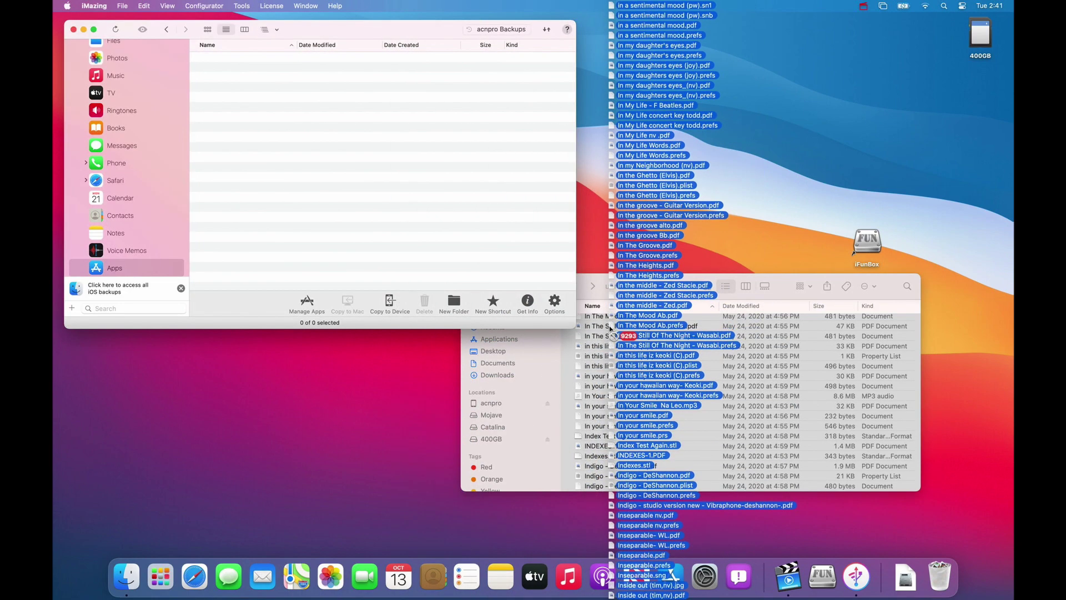
In iMazing, start Copy to Device with the unrealBook backup folder as the source location.
left_click(404, 285)
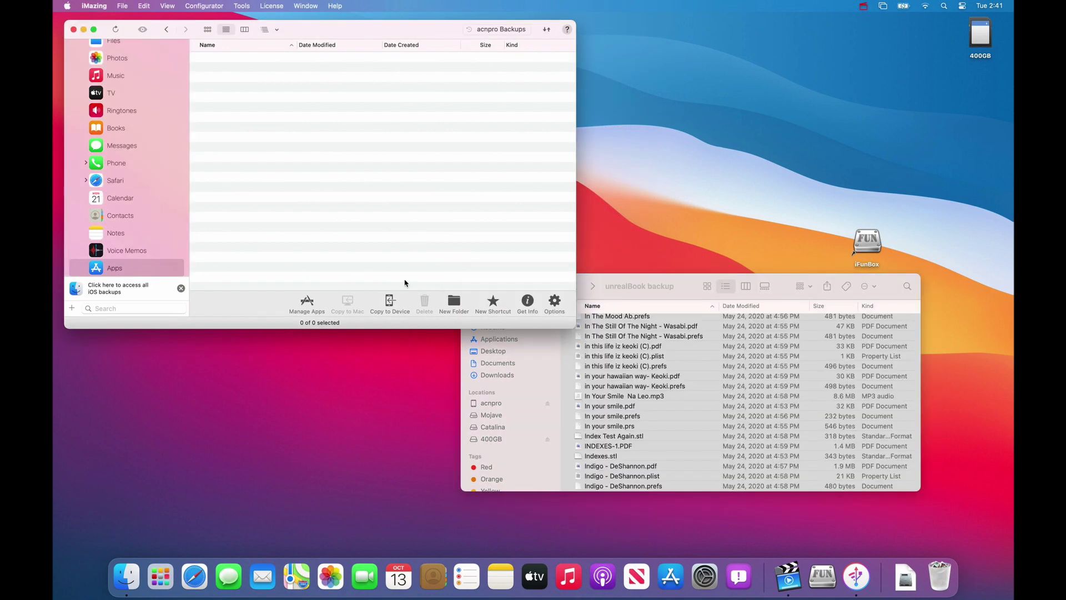
left_click(390, 302)
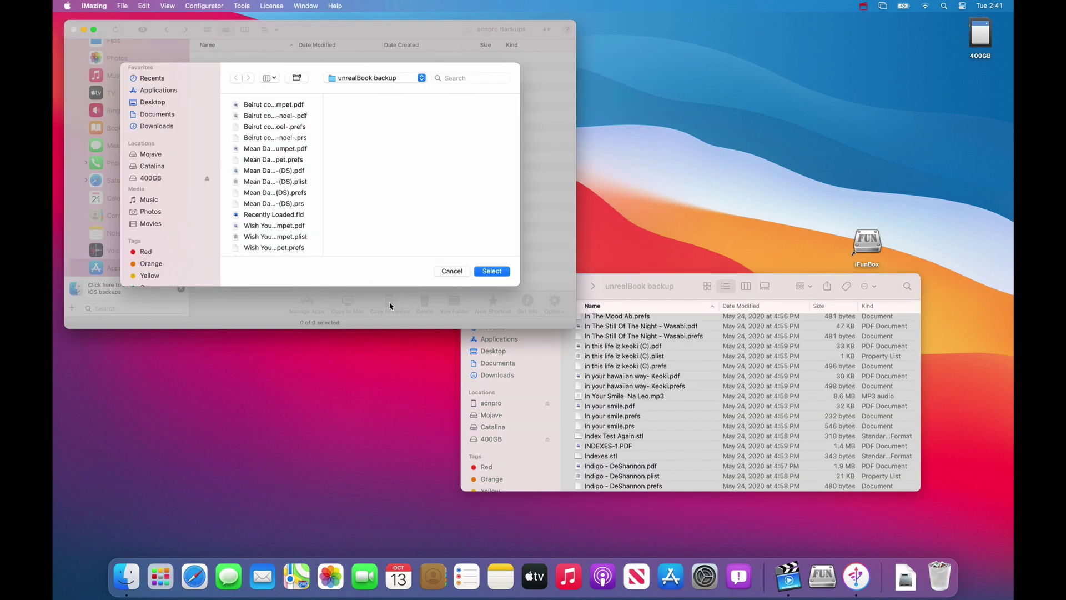
left_click(359, 79)
left_click(358, 79)
Select every backup file from first to last, all 9,293 items (7.86 GB).
left_click(281, 105)
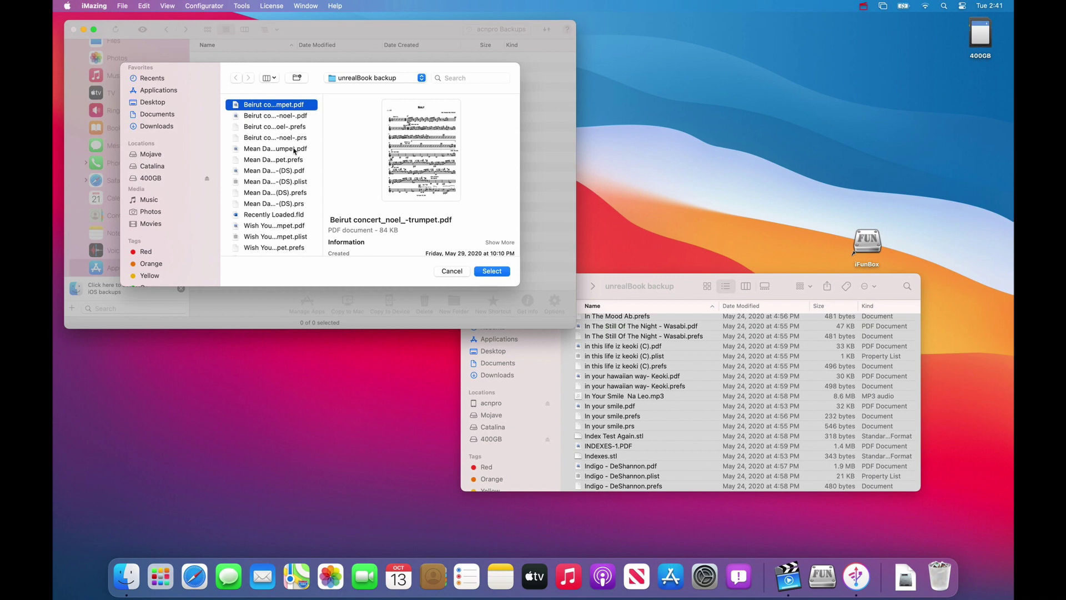
scroll(248, 218, "up", 10)
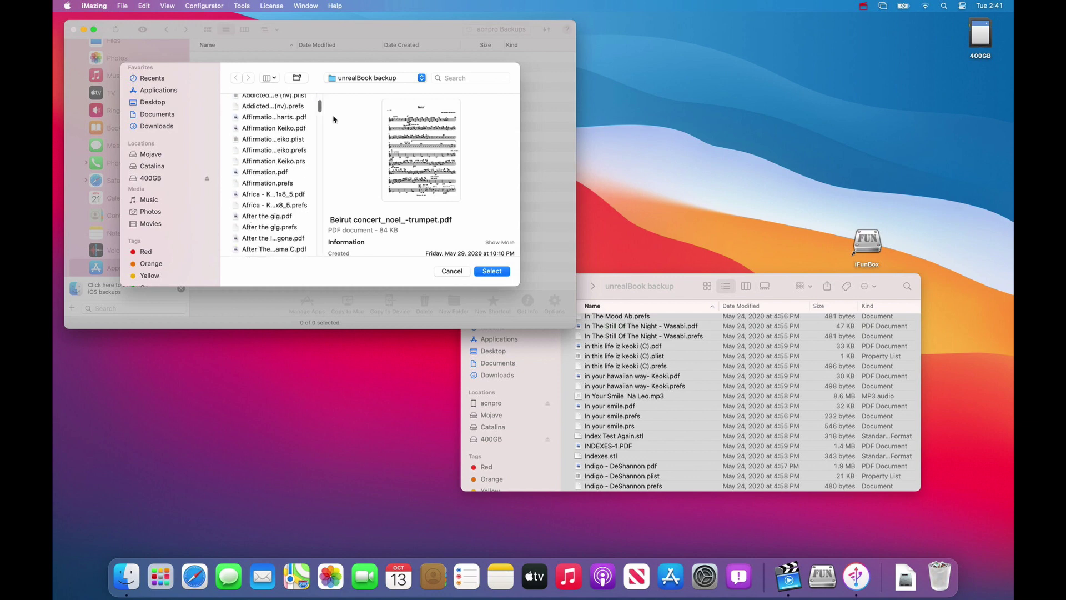
left_click_drag(319, 104, 322, 265)
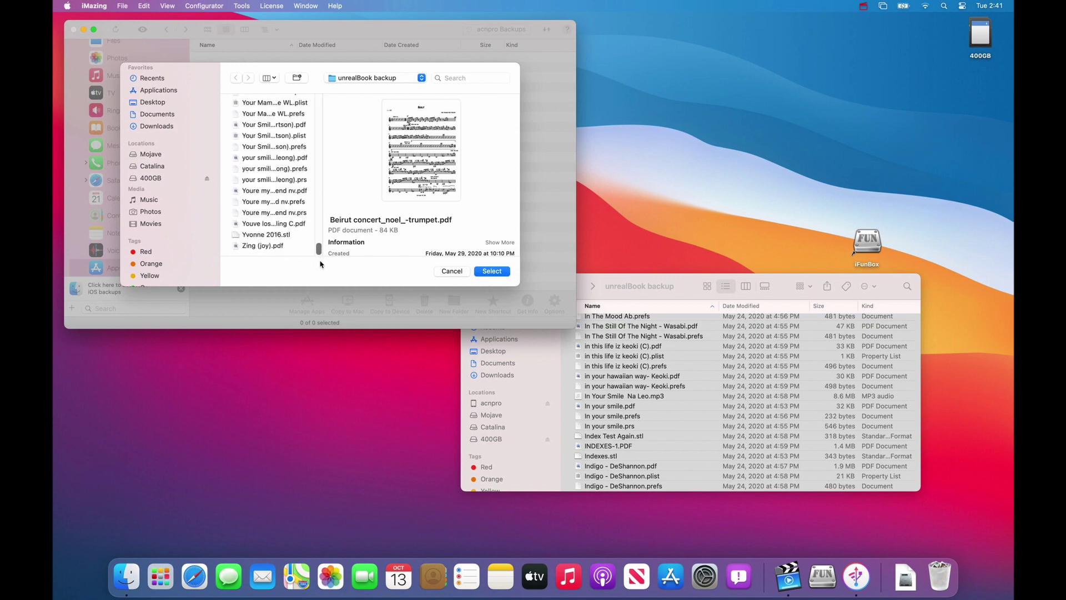
left_click(283, 250, "shift")
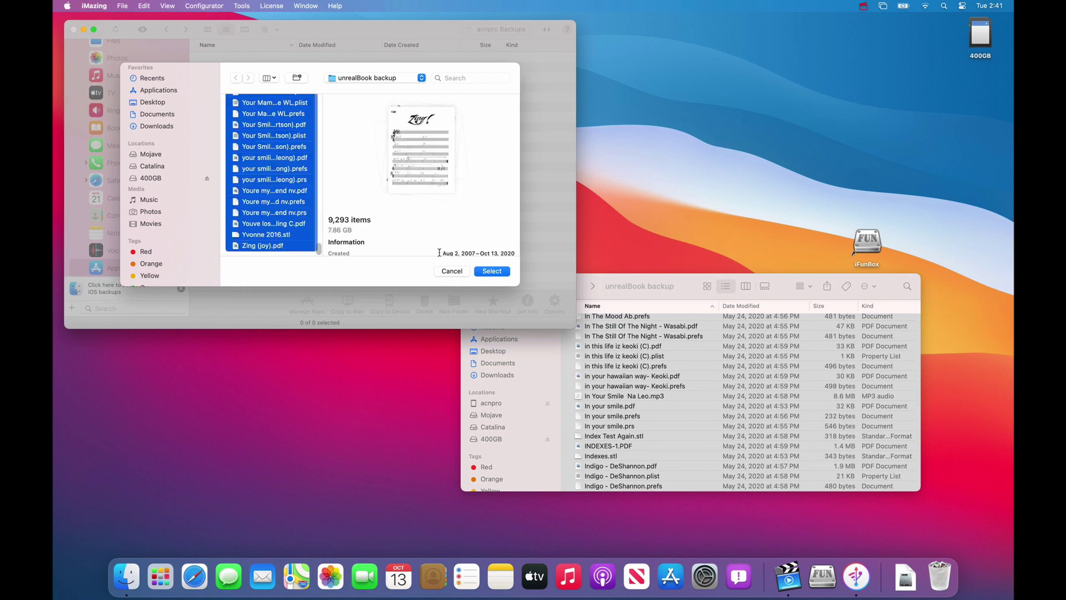
Confirm the 9,293 selected files and let them copy to the iPad's unrealBook Documents folder.
left_click(490, 272)
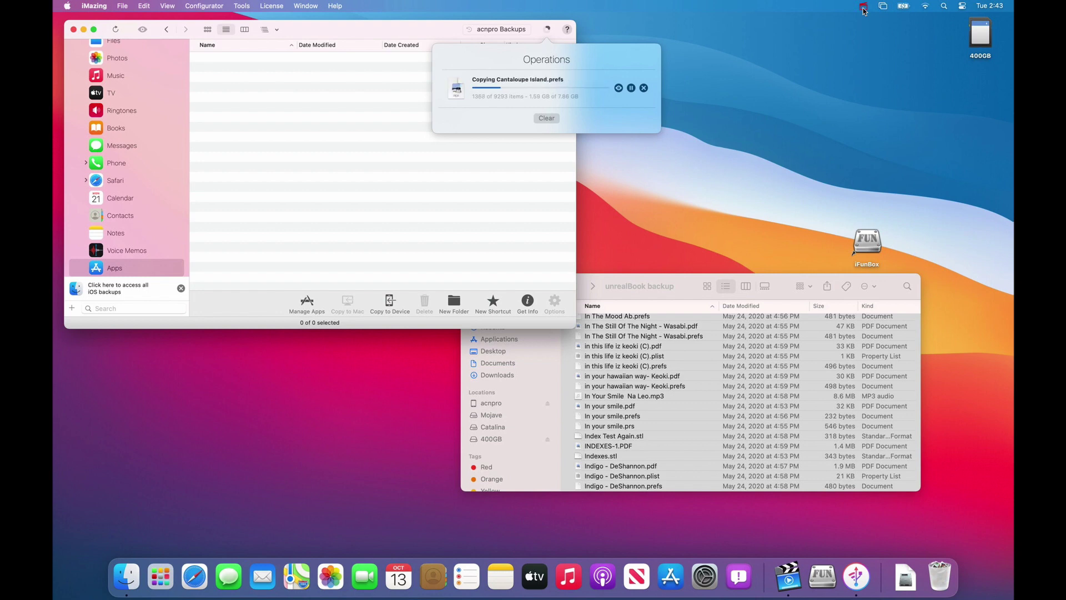
left_click(863, 9)
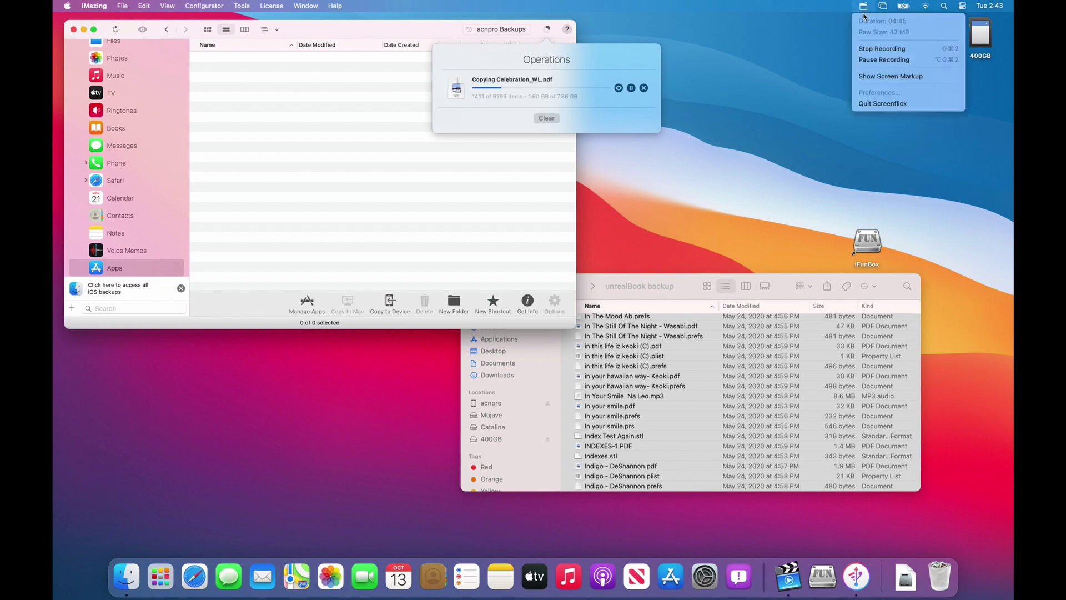